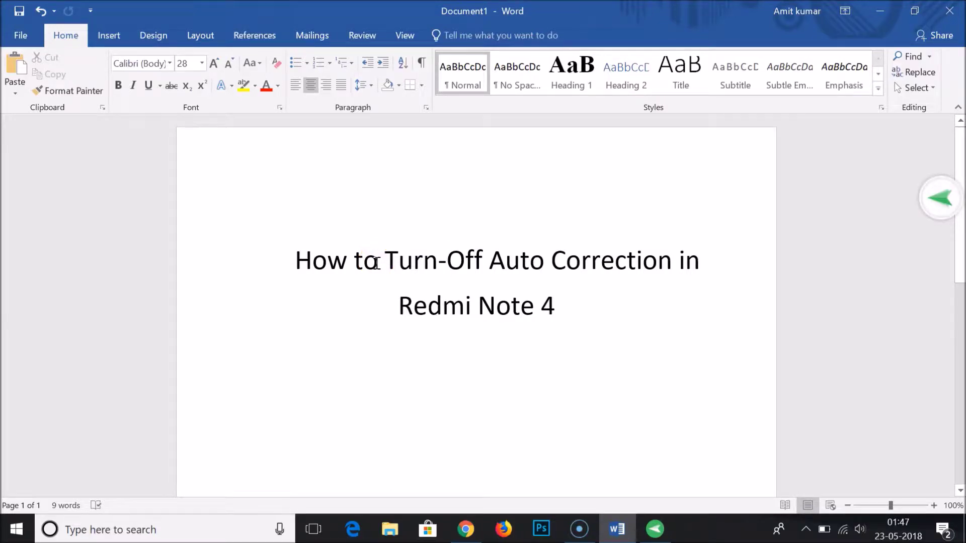
# Minimize the Word title document and focus the mirrored phone's chat in AirMirror.
pyautogui.click(875, 11)
pyautogui.click(520, 269)
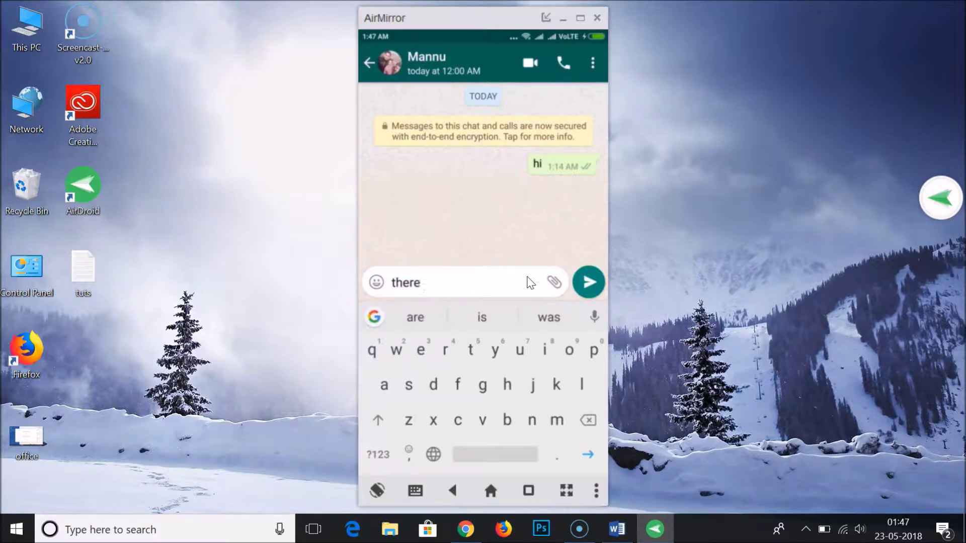
pyautogui.click(554, 164)
pyautogui.press('Escape')
pyautogui.press('Escape')
pyautogui.press('Escape')
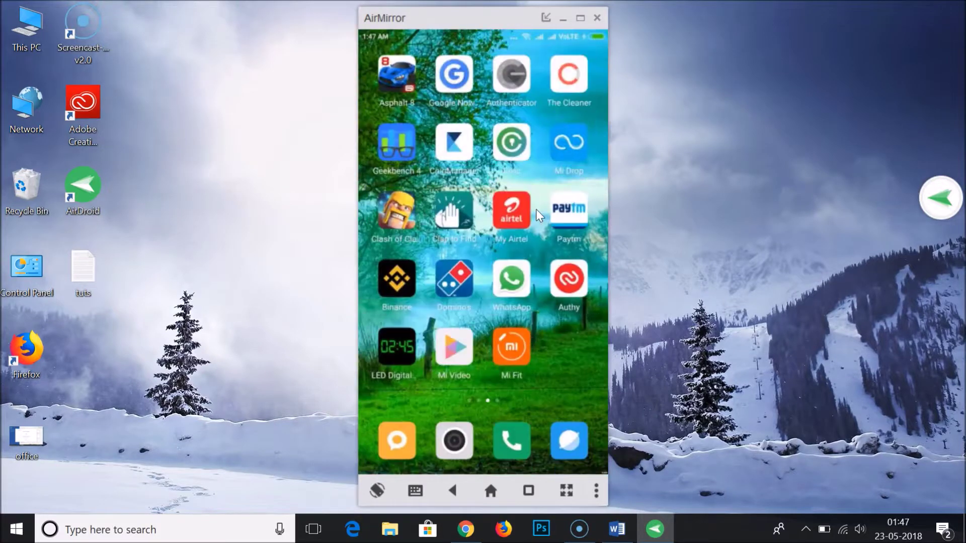
# Go through the phone's Settings, Additional settings and Languages & input to reach the keyboard list with Gboard.
pyautogui.scroll(2, 535, 209)
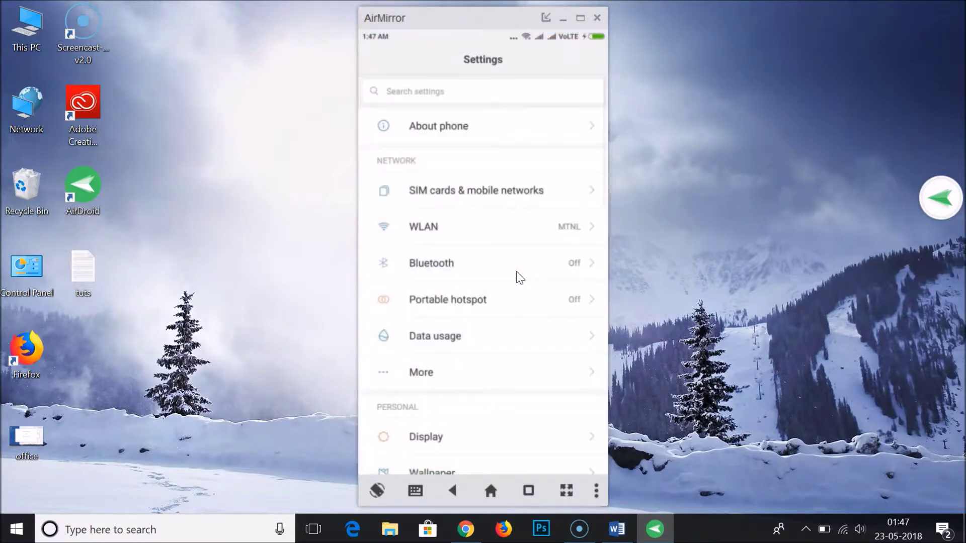
pyautogui.scroll(-5, 520, 278)
pyautogui.scroll(2, 519, 278)
pyautogui.scroll(-4, 520, 277)
pyautogui.scroll(-3, 519, 278)
pyautogui.scroll(2, 520, 277)
pyautogui.click(484, 240)
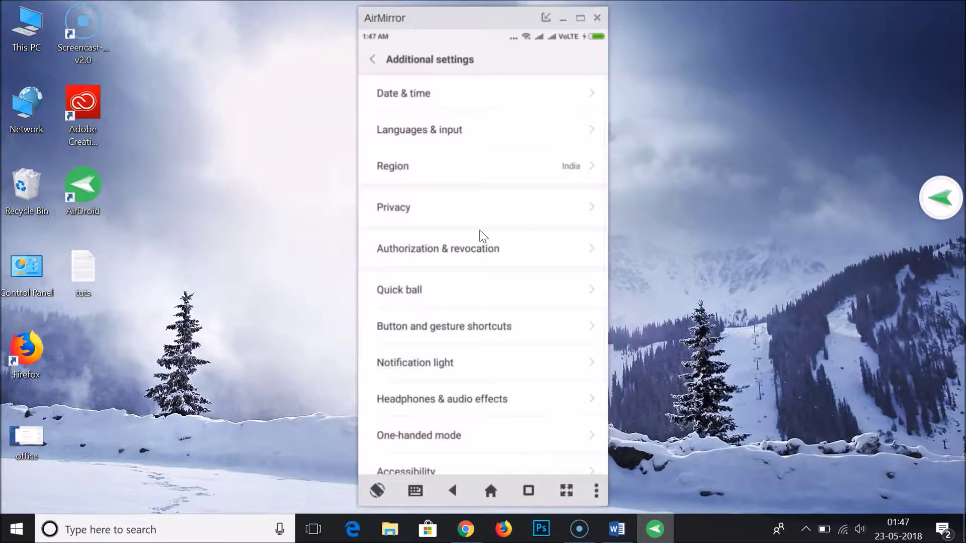
pyautogui.click(462, 132)
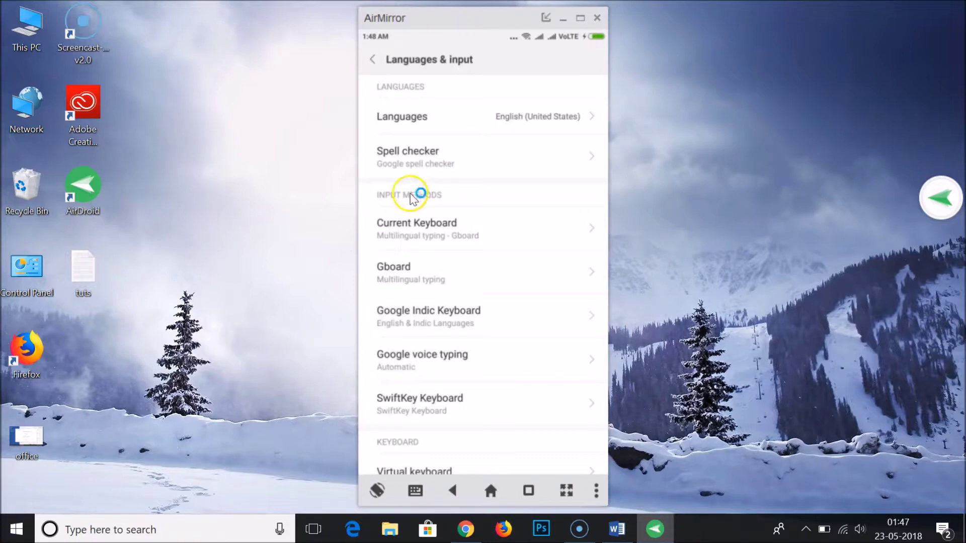
pyautogui.click(428, 221)
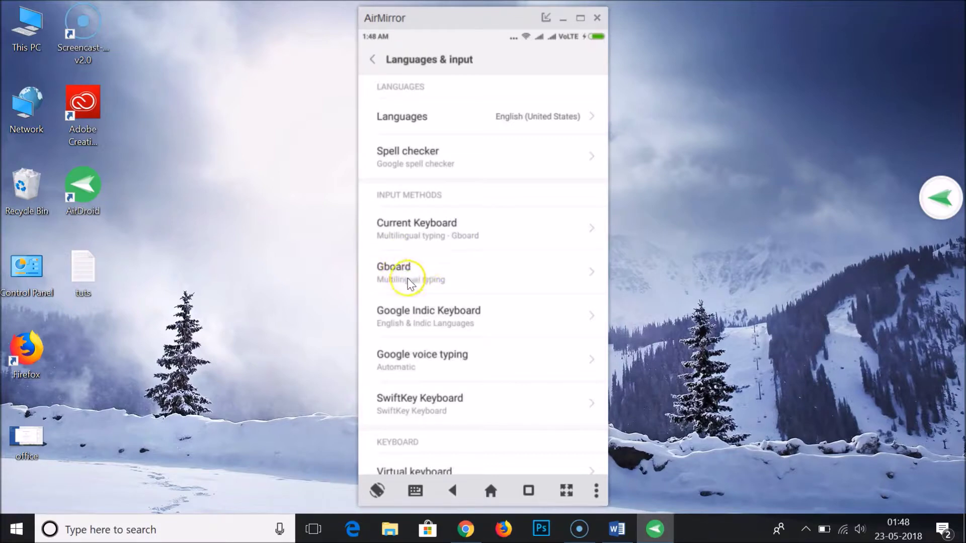
# Switch off the Auto-correction toggle under Corrections in Gboard's Text correction settings.
pyautogui.click(427, 281)
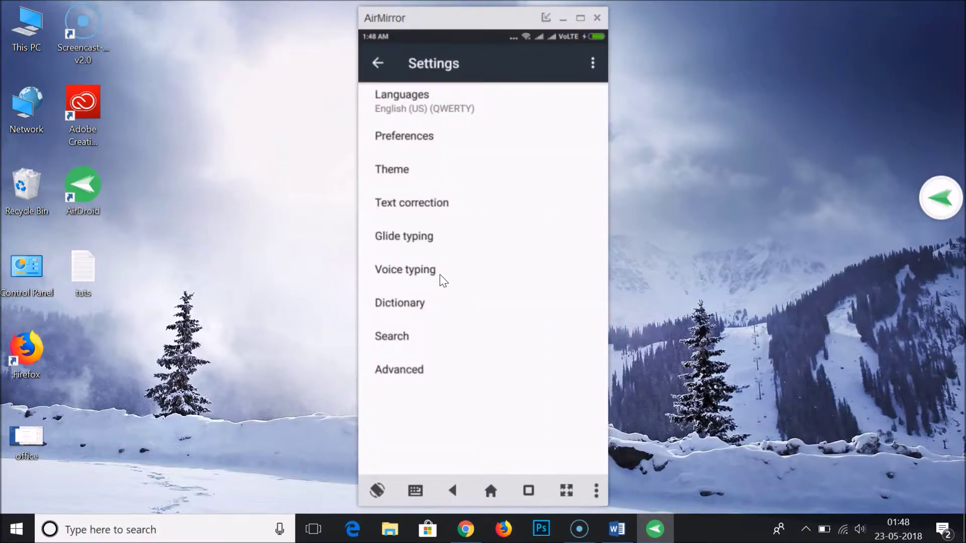
pyautogui.click(429, 209)
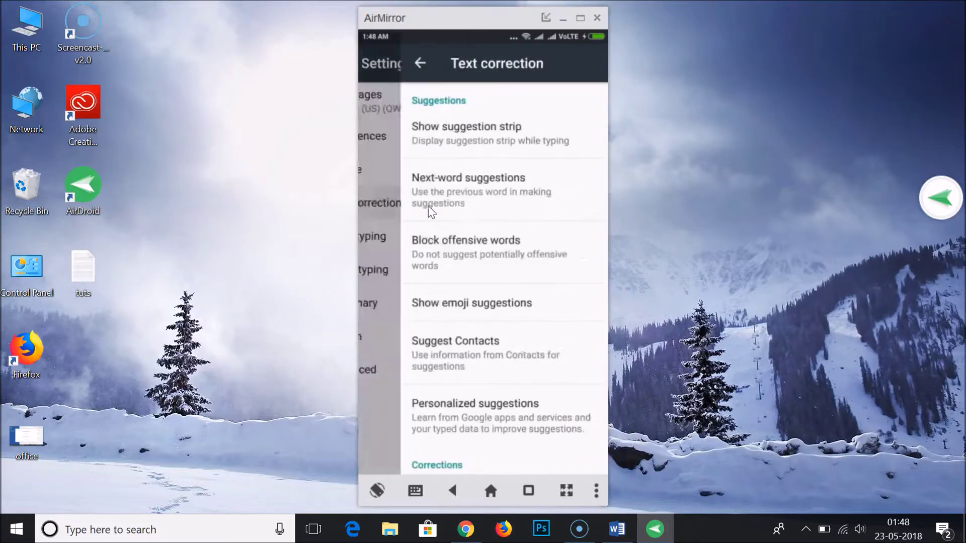
pyautogui.scroll(-3, 427, 206)
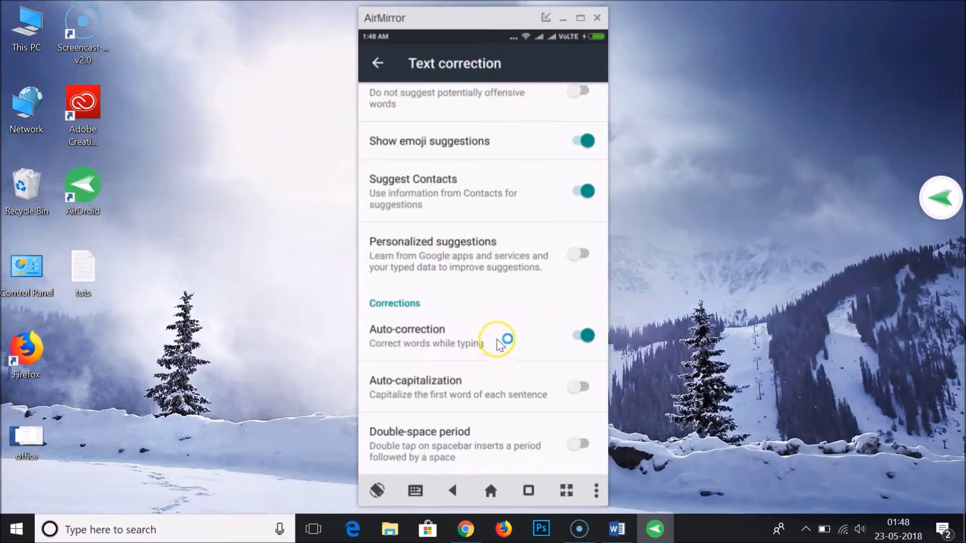
pyautogui.click(573, 337)
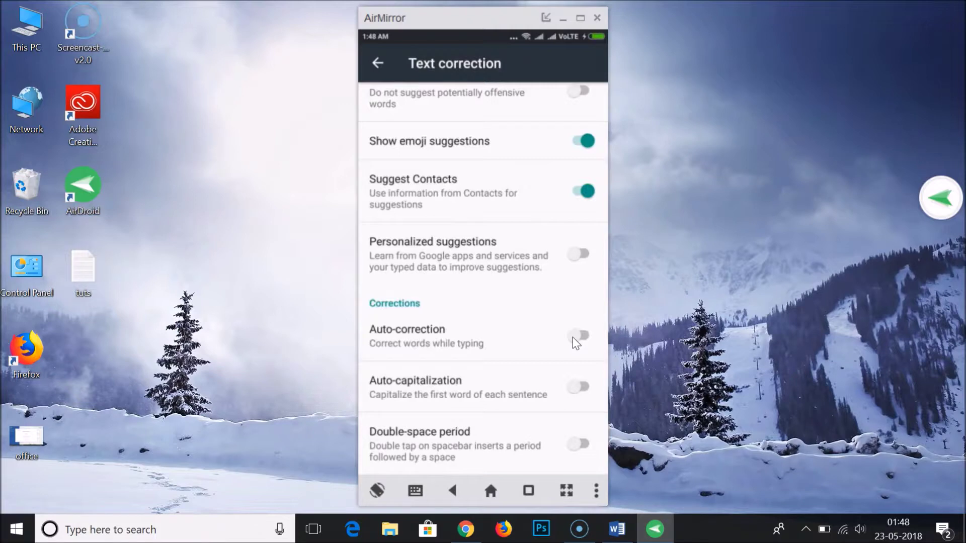
# Back out of Settings to the phone home screen and open WhatsApp.
pyautogui.rightClick(572, 337)
pyautogui.rightClick(572, 337)
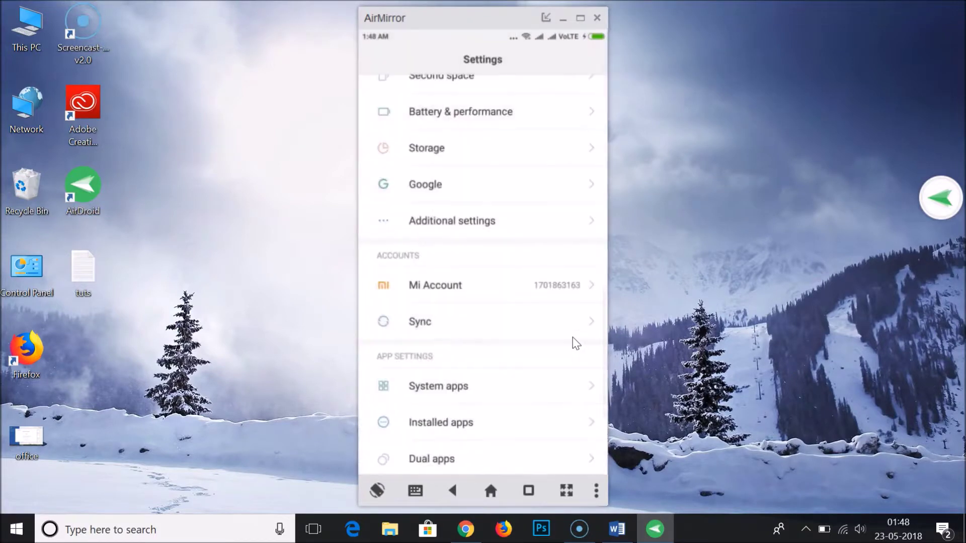
pyautogui.rightClick(573, 337)
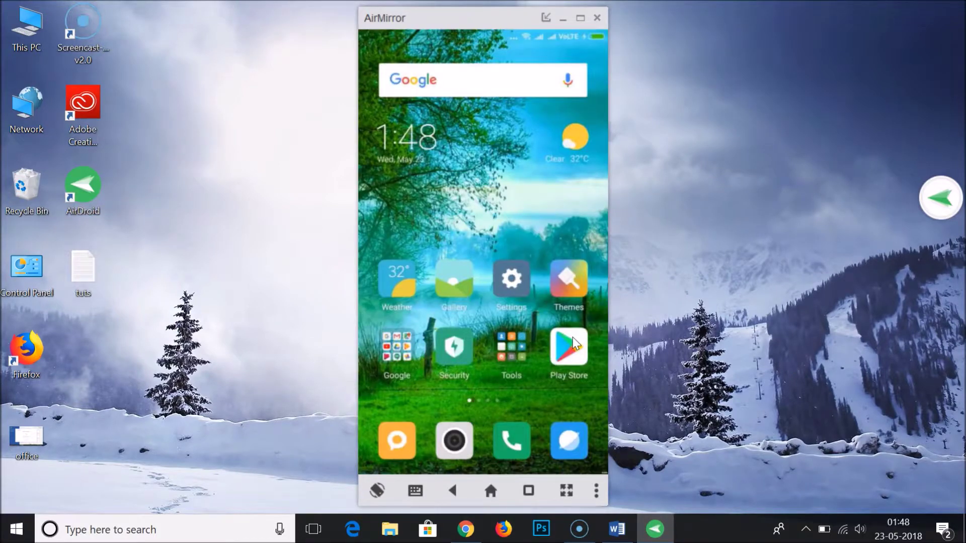
pyautogui.scroll(-1, 572, 337)
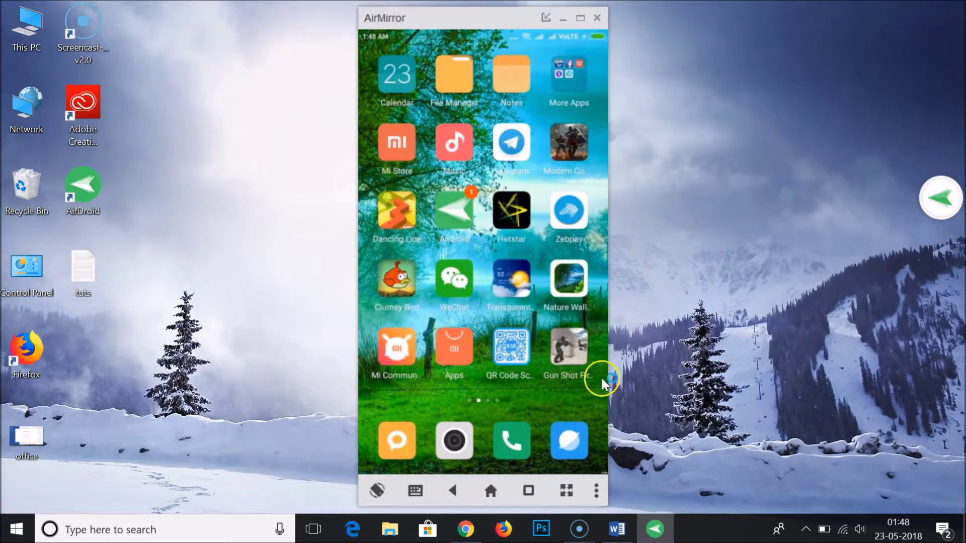
pyautogui.scroll(-1, 527, 354)
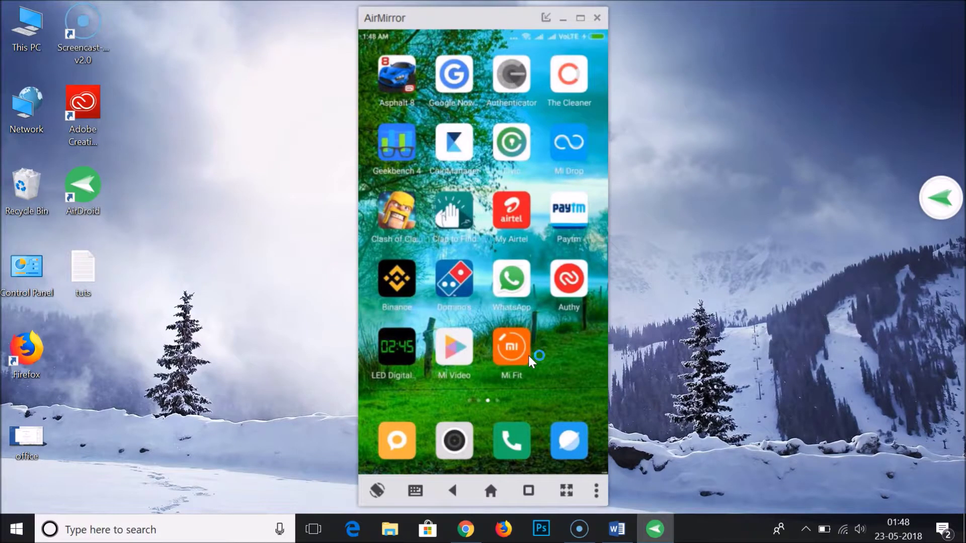
pyautogui.click(515, 286)
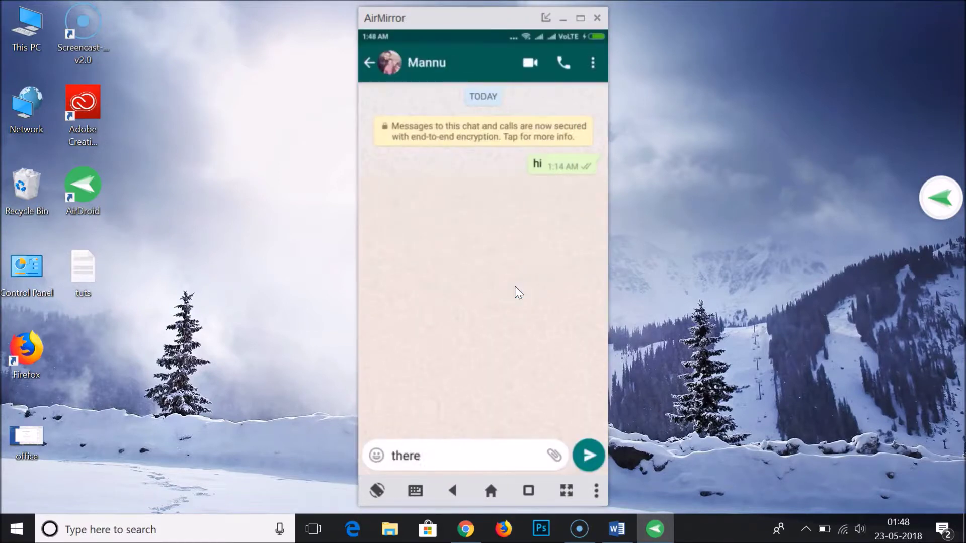
# Clear the message box, type 'thrr' and edit it to 'ther' uncorrected, then reopen Settings.
pyautogui.press('BackSpace')
pyautogui.press('BackSpace')
pyautogui.press('BackSpace')
pyautogui.press('BackSpace')
pyautogui.press('BackSpace')
pyautogui.press('BackSpace')
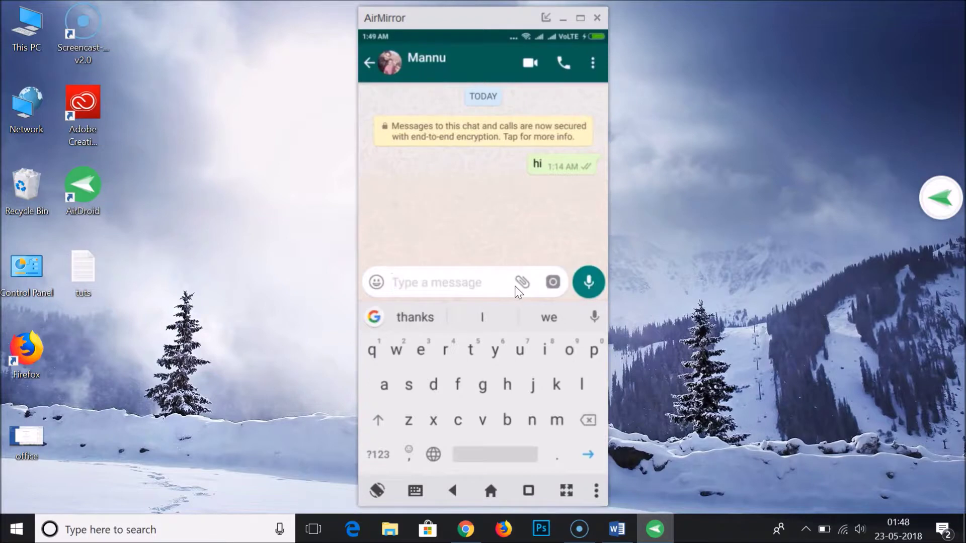
pyautogui.write('thrr')
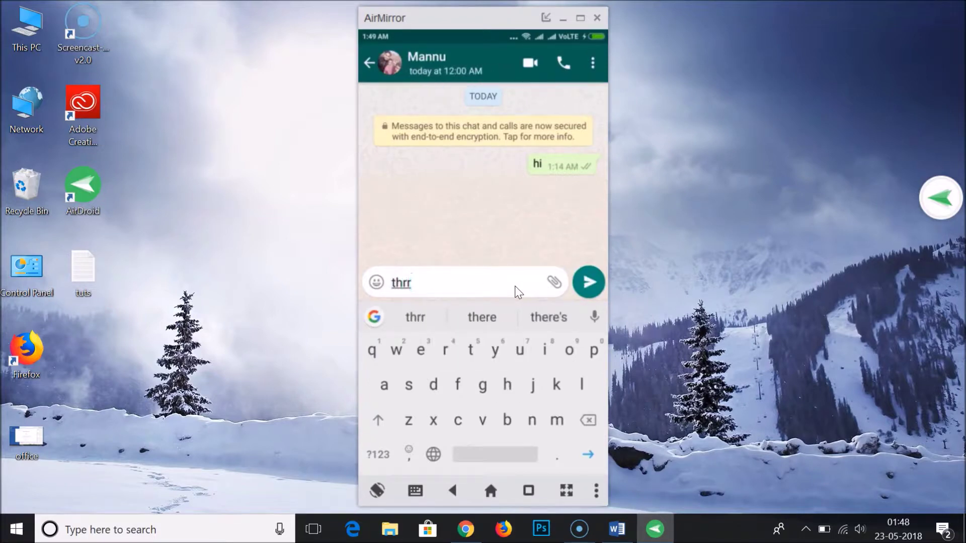
pyautogui.press('BackSpace')
pyautogui.press('BackSpace')
pyautogui.write('er')
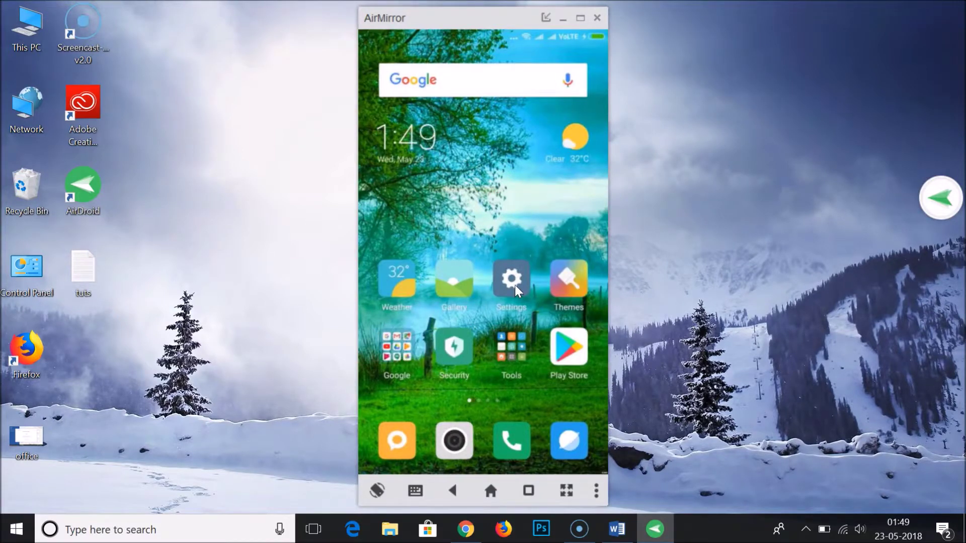
pyautogui.click(515, 285)
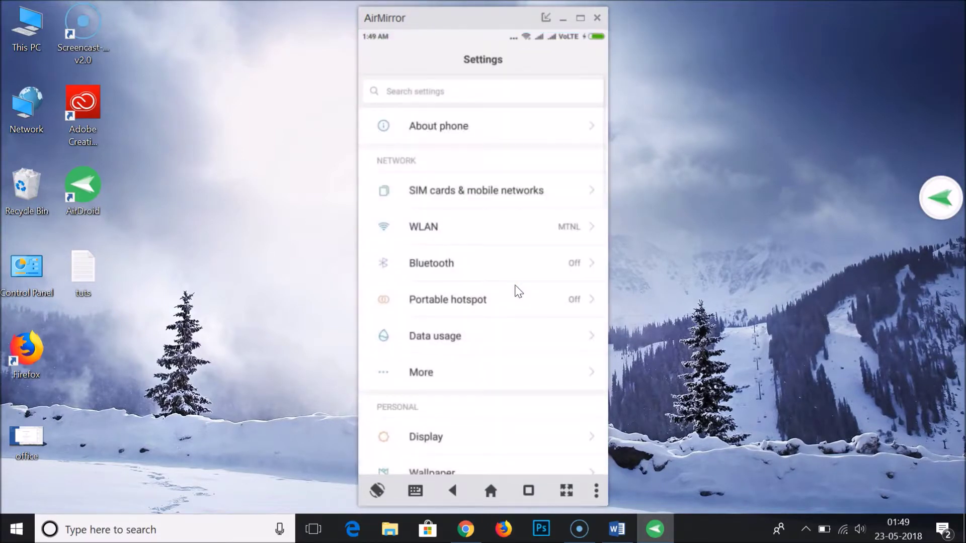
# Go to Additional settings > Languages & input and open the SwiftKey keyboard settings.
pyautogui.scroll(-10, 518, 291)
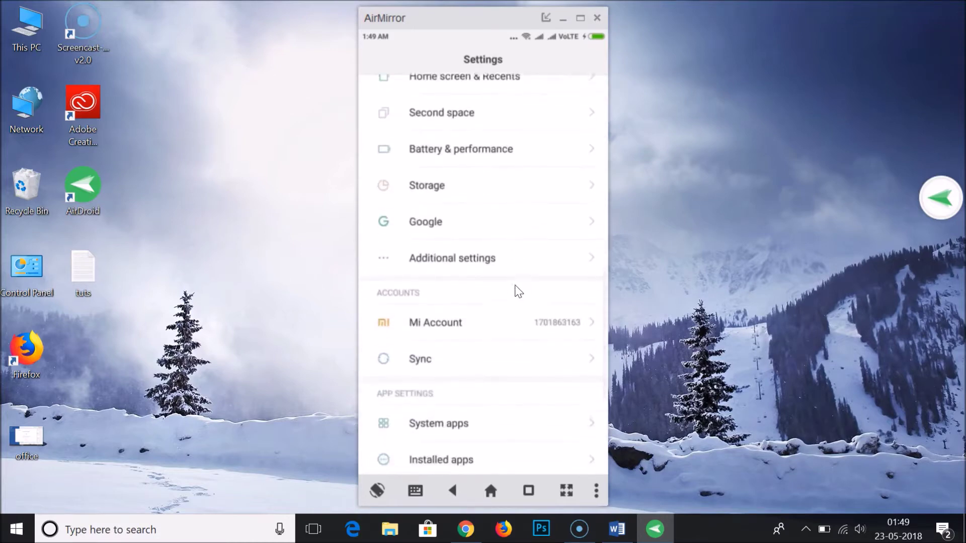
pyautogui.click(515, 285)
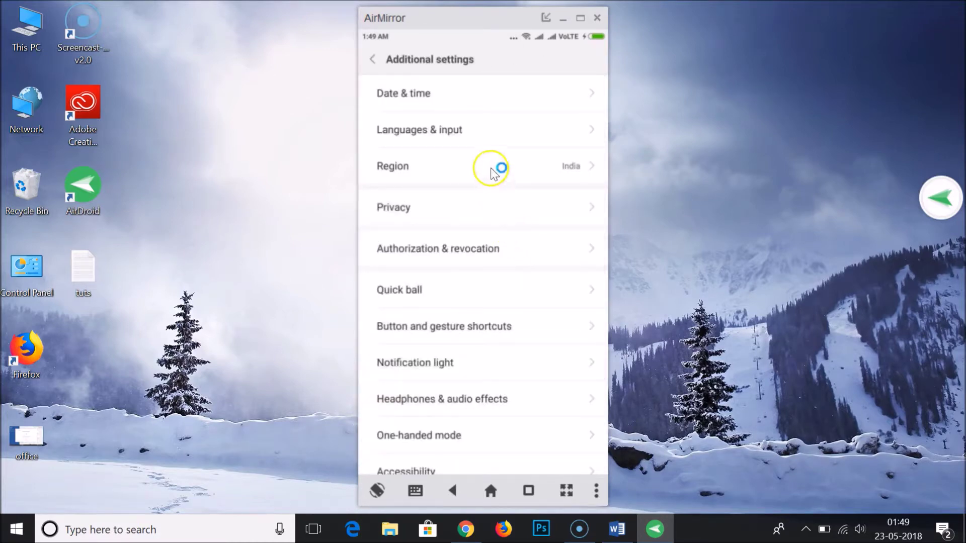
pyautogui.click(482, 132)
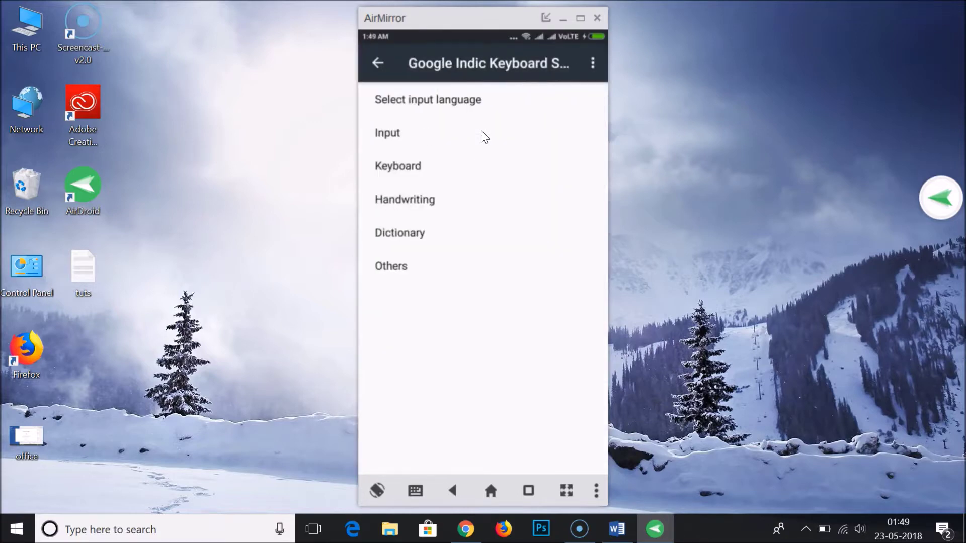
pyautogui.click(413, 139)
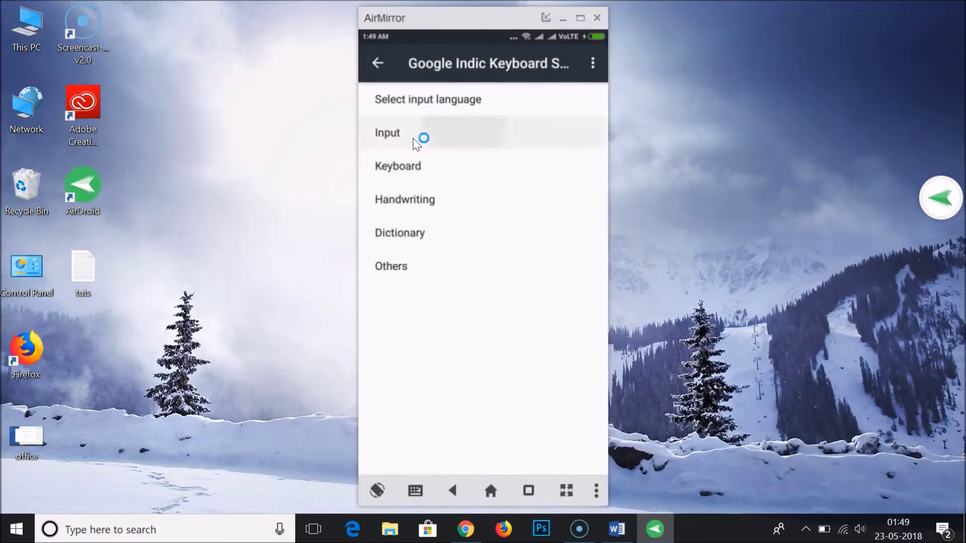
pyautogui.scroll(-1, 413, 141)
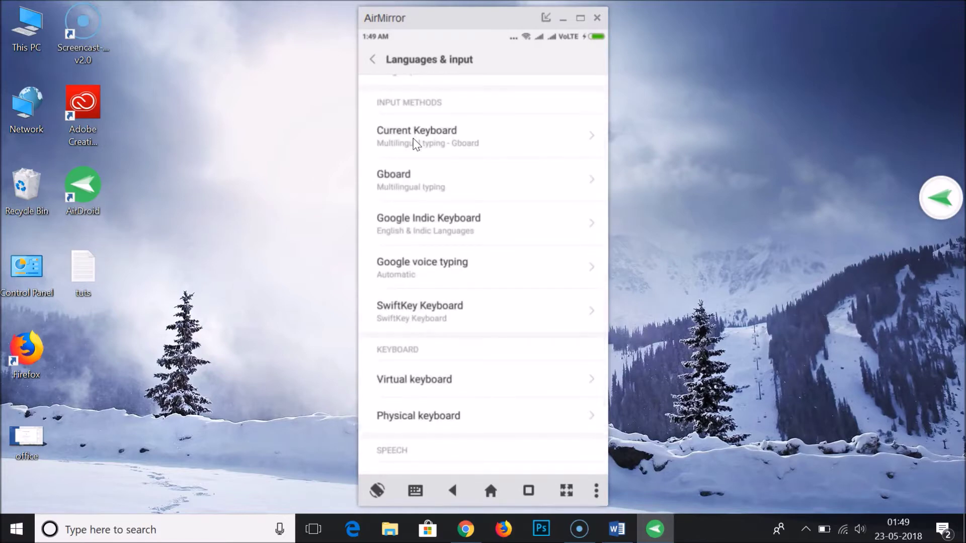
pyautogui.click(409, 317)
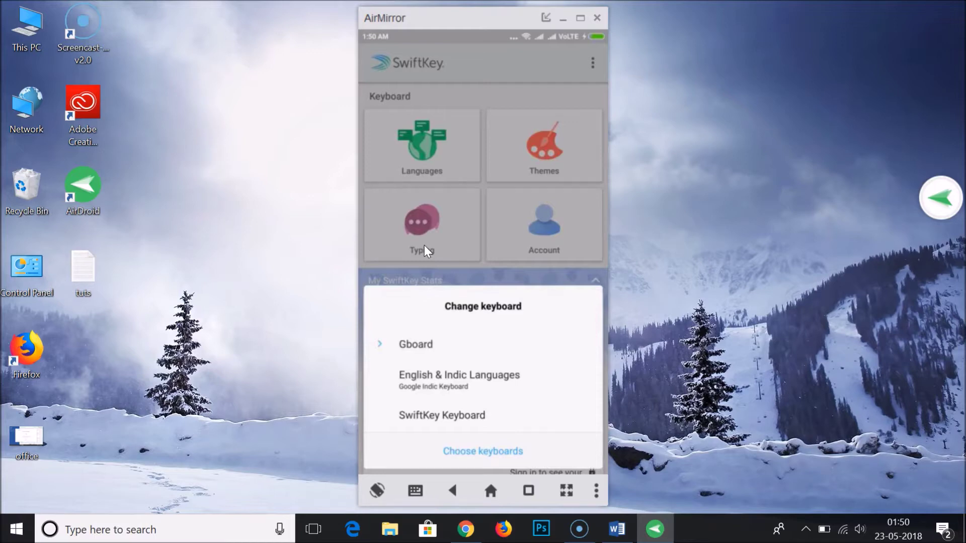
# Dismiss Change keyboard, turn off SwiftKey's Autocorrect under Typing & Autocorrect, and return to Word.
pyautogui.click(424, 245)
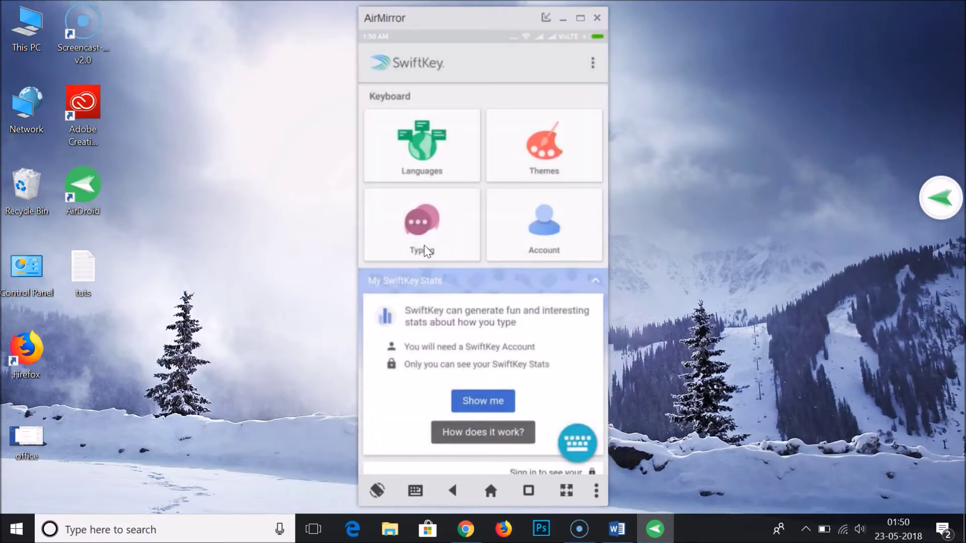
pyautogui.click(429, 229)
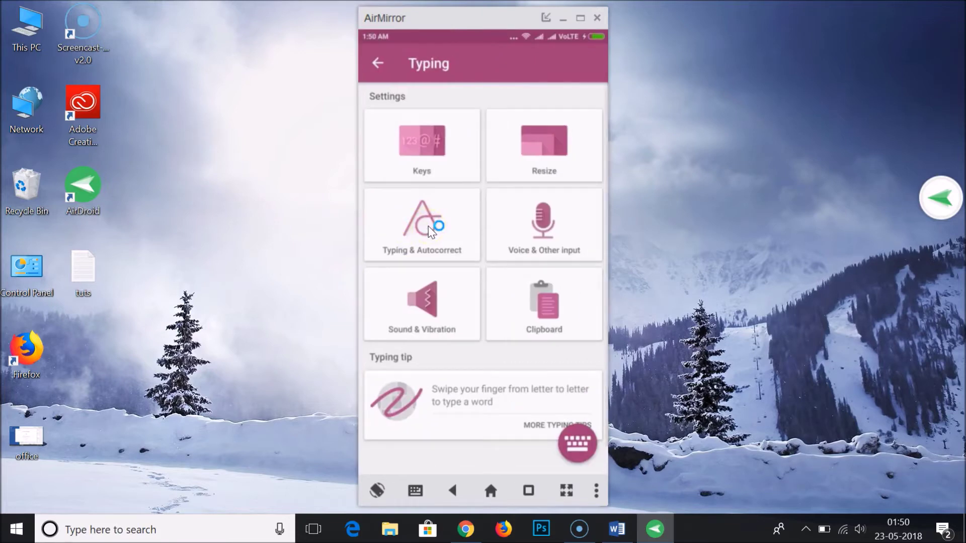
pyautogui.click(430, 229)
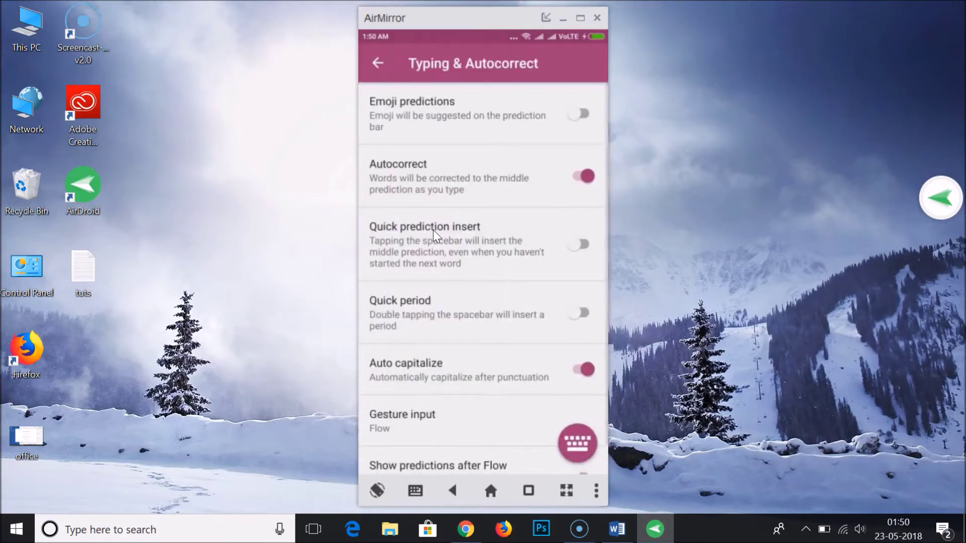
pyautogui.click(472, 187)
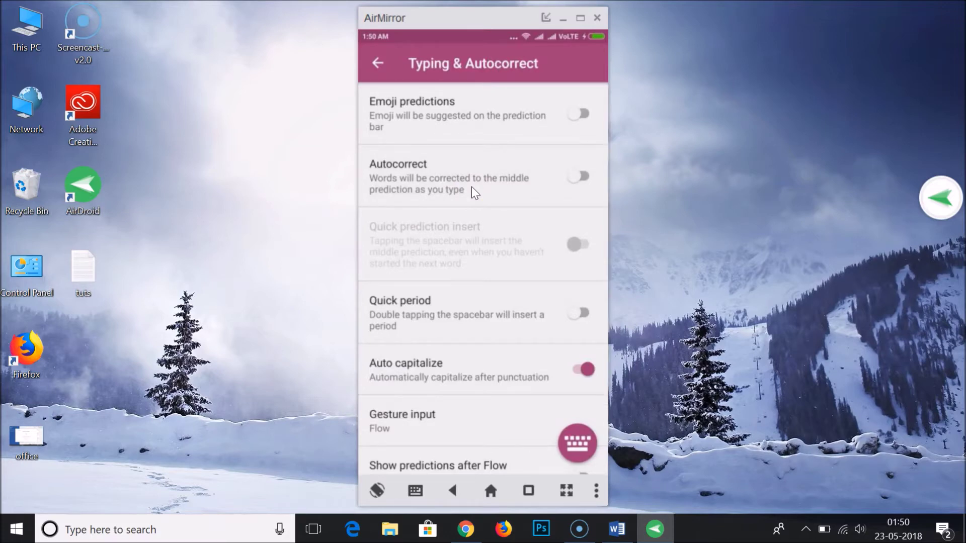
pyautogui.click(617, 527)
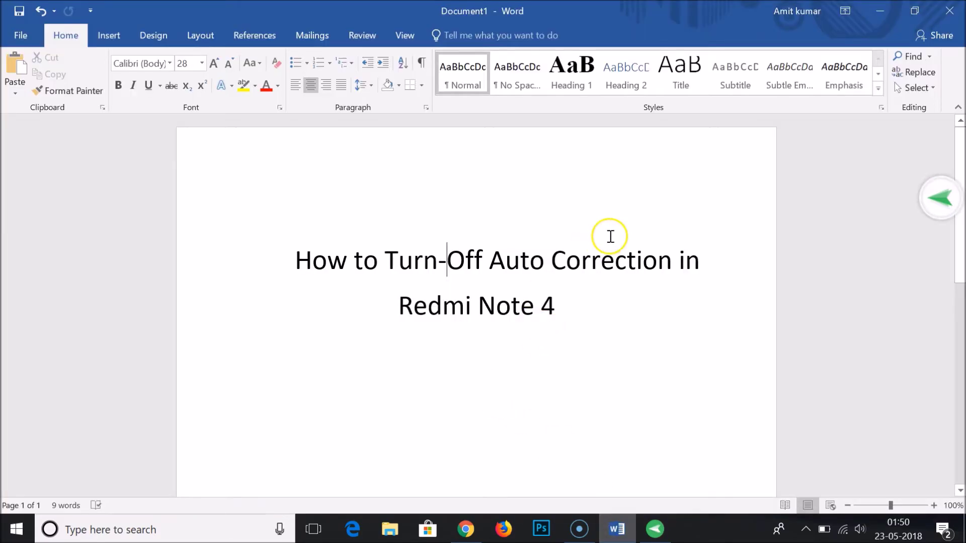